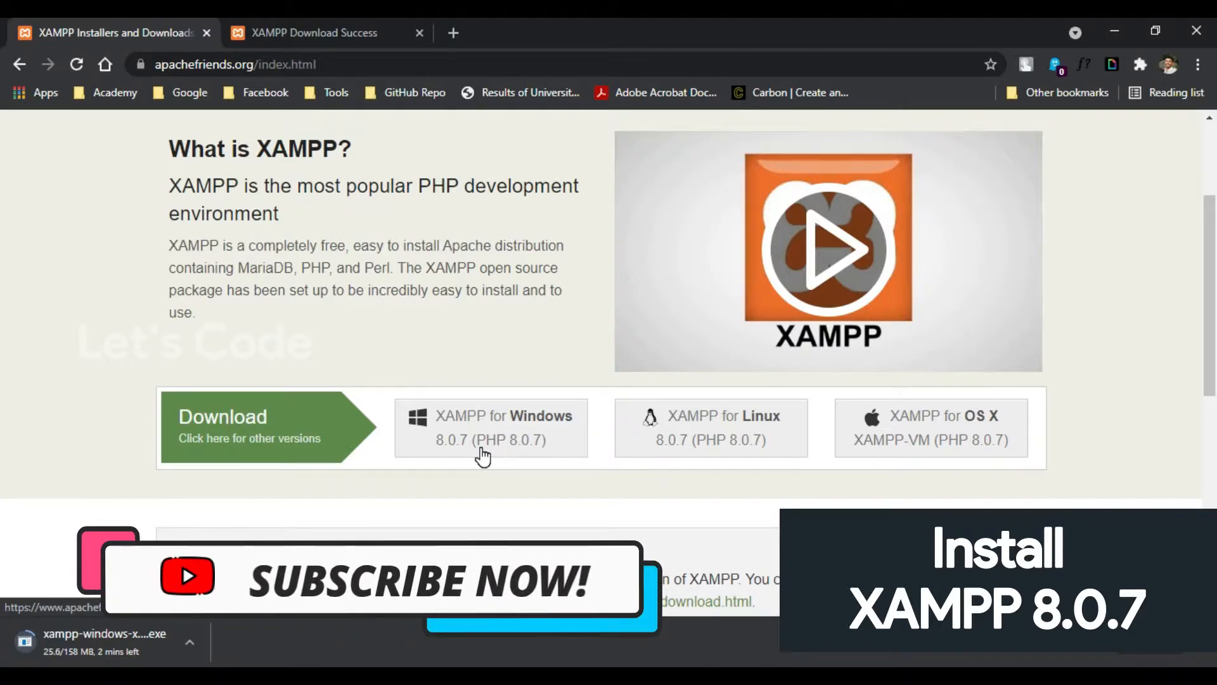
- Download XAMPP for Windows 8.0.7 and show the downloaded installer in its folder
{"action": "left_click", "coordinate": [482, 454]}
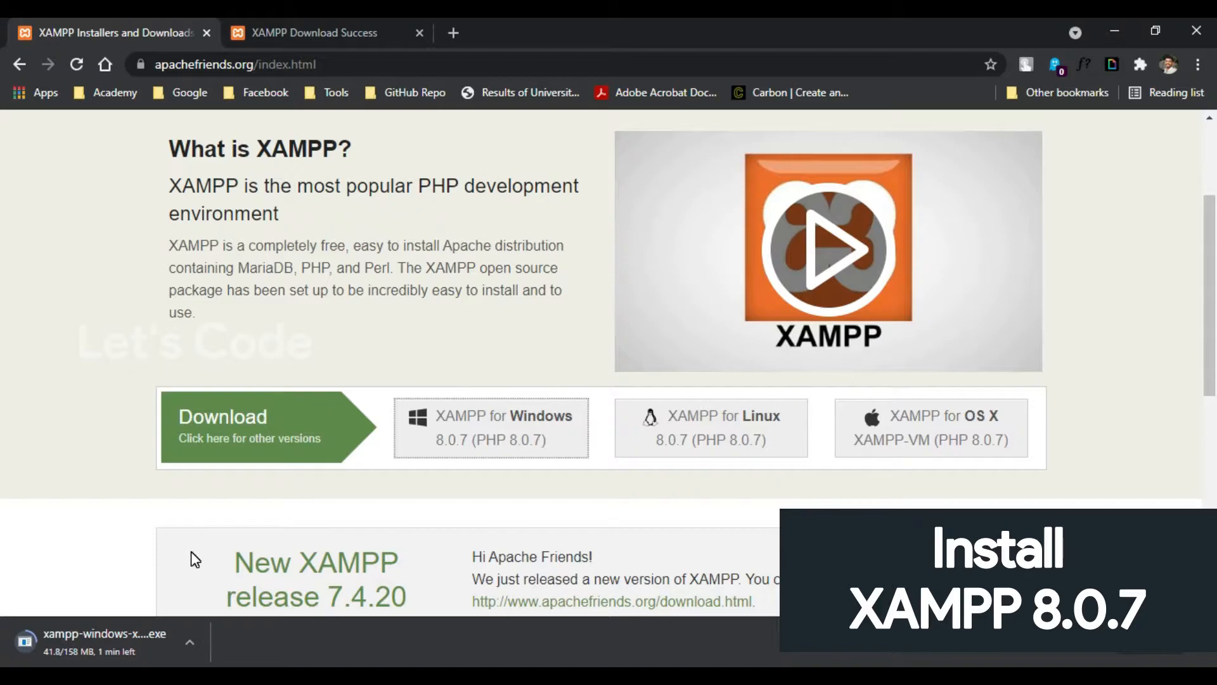
{"action": "key", "text": "ctrl+j"}
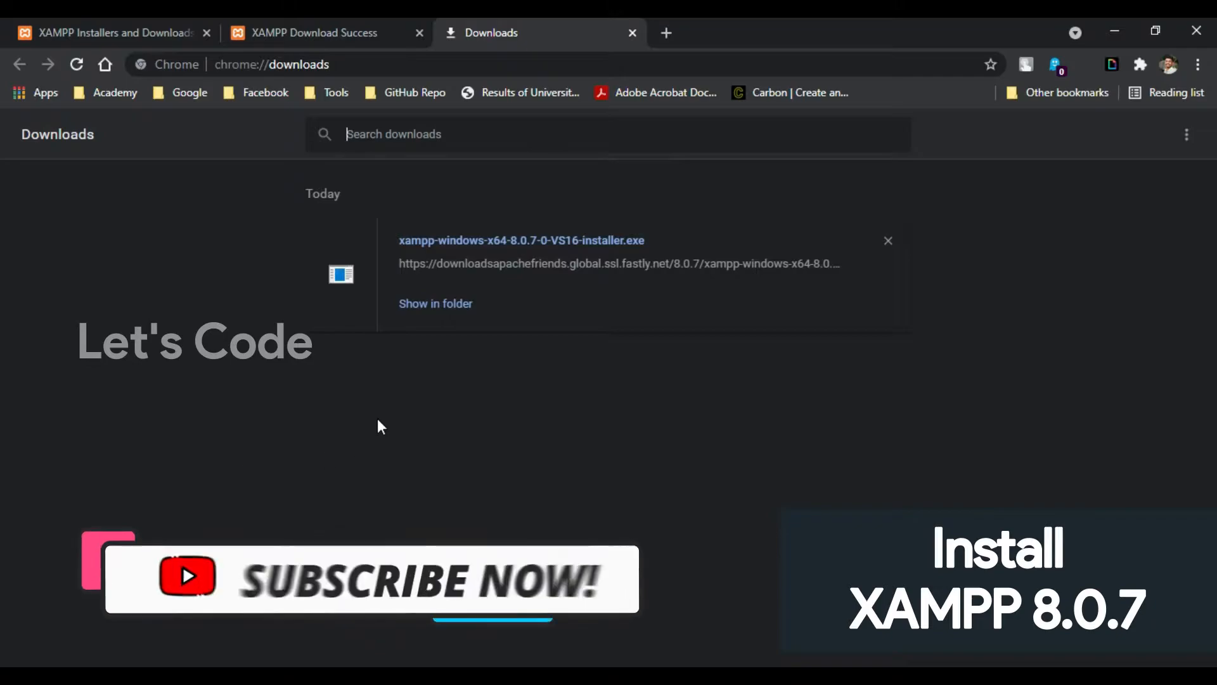
{"action": "left_click", "coordinate": [437, 311]}
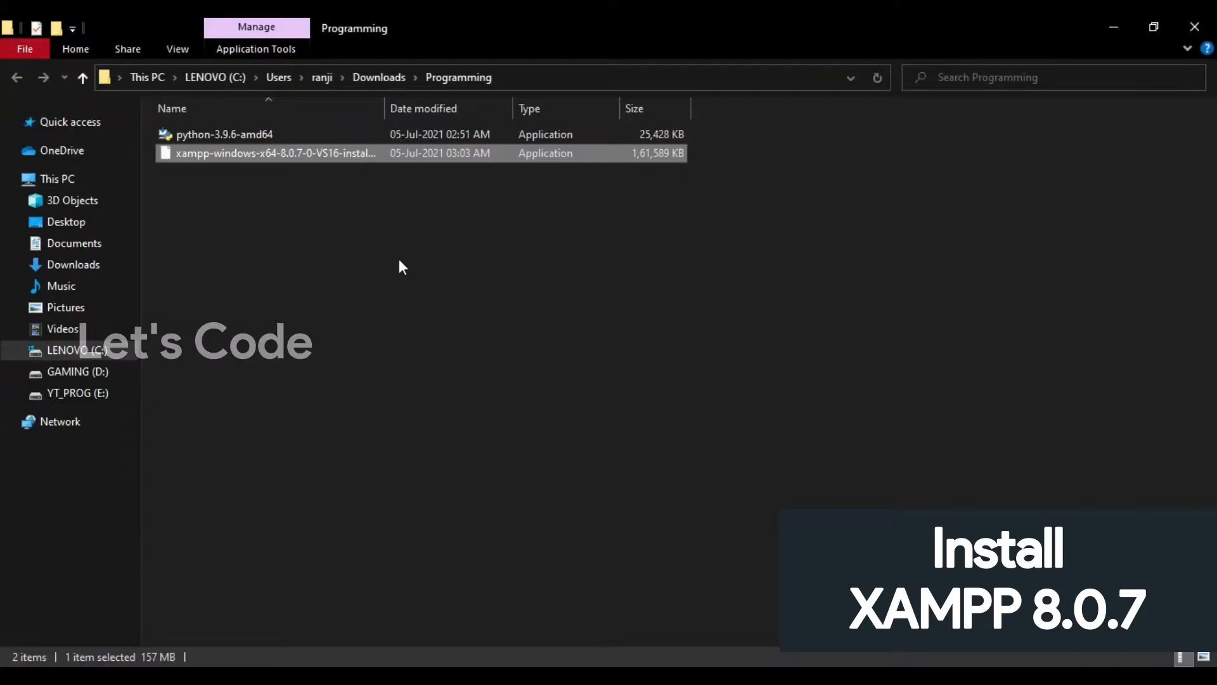
- Refresh the folder, launch the XAMPP 8.0.7 installer and acknowledge its User Account Control warning
{"action": "right_click", "coordinate": [347, 231]}
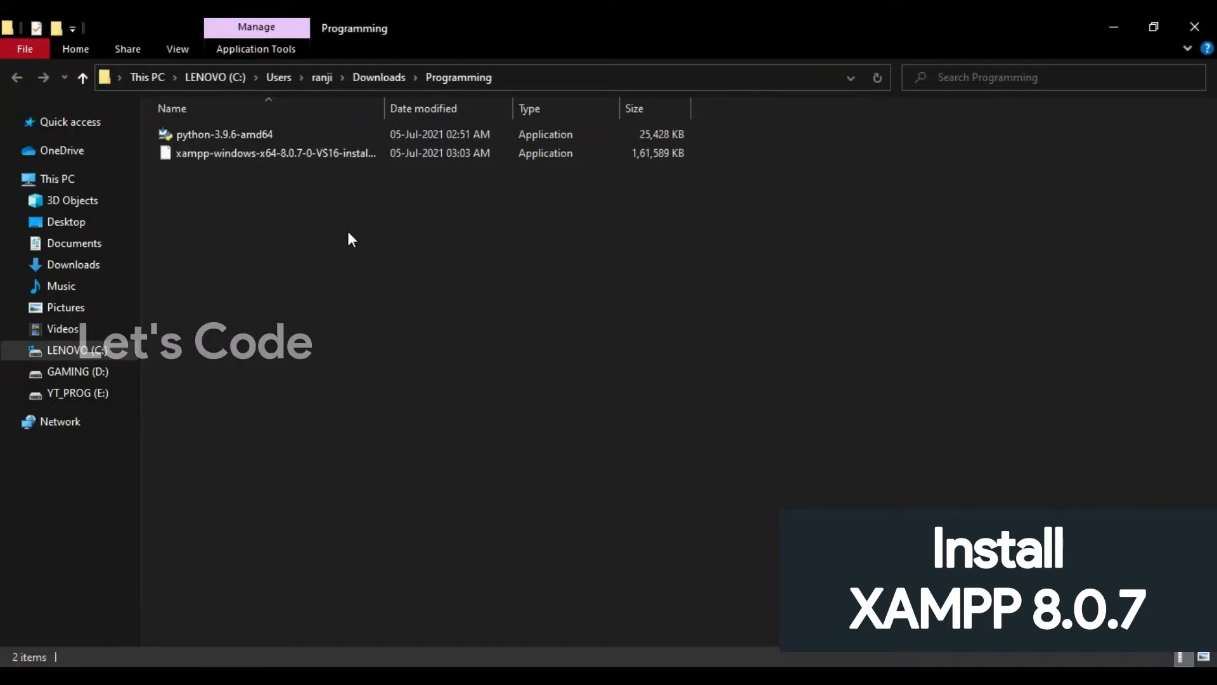
{"action": "left_click", "coordinate": [389, 303]}
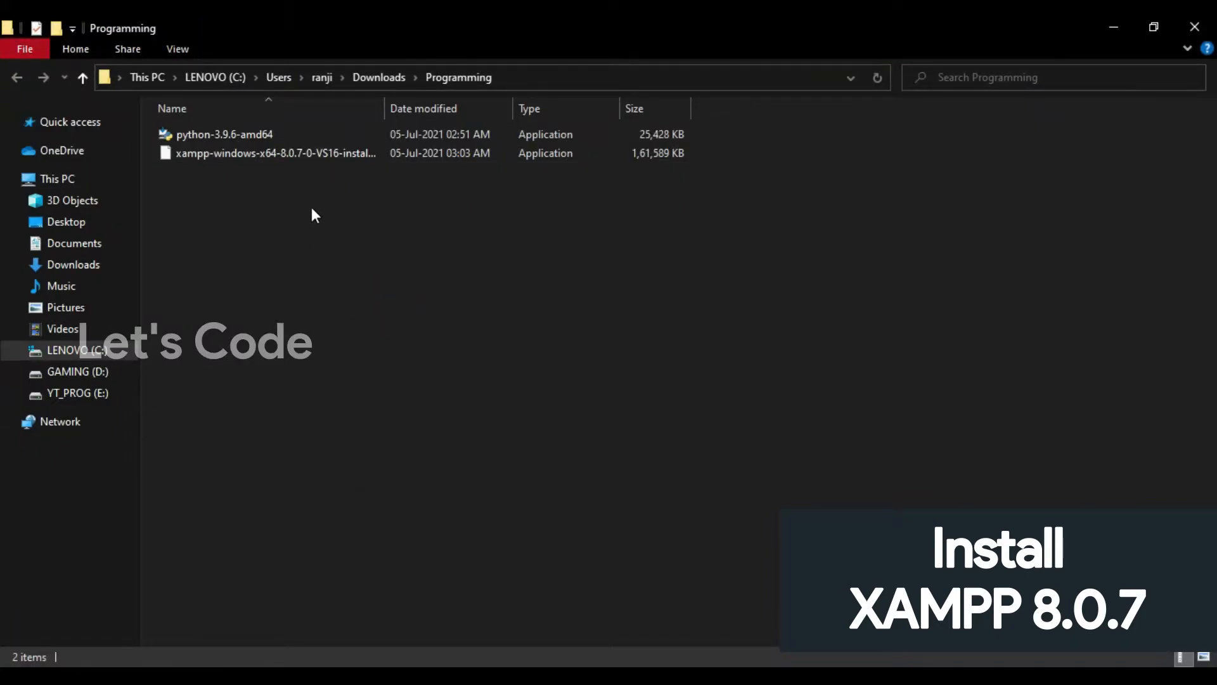
{"action": "double_click", "coordinate": [292, 155]}
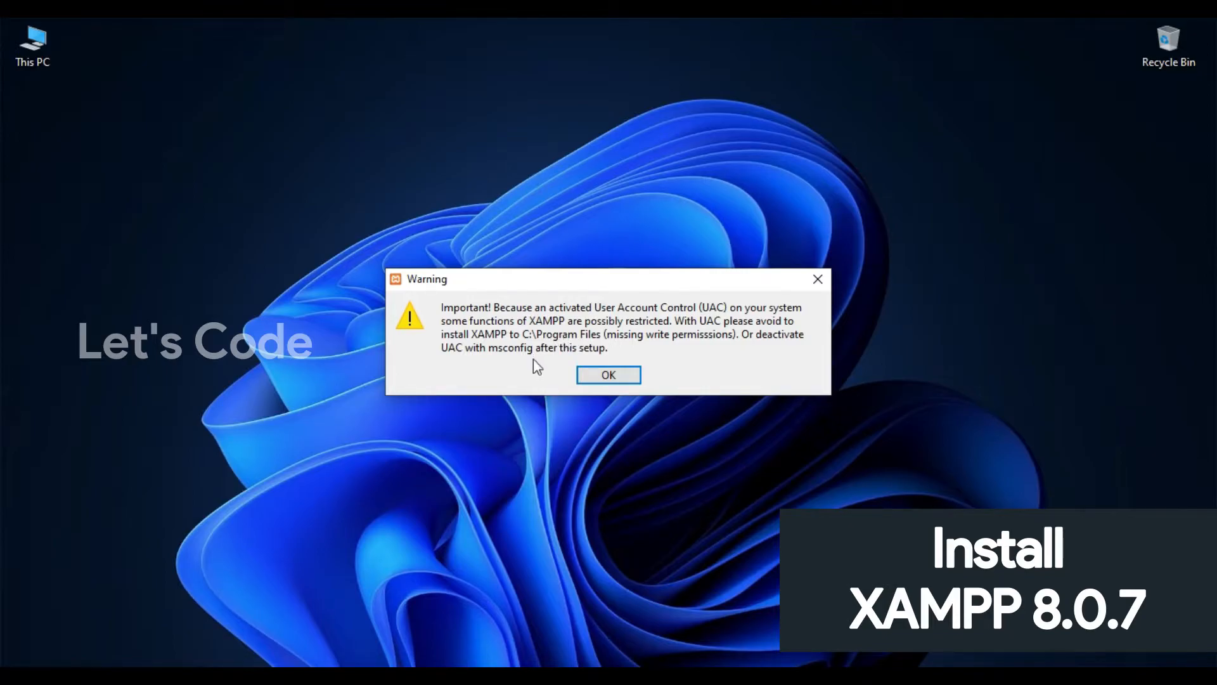
{"action": "left_click", "coordinate": [609, 376]}
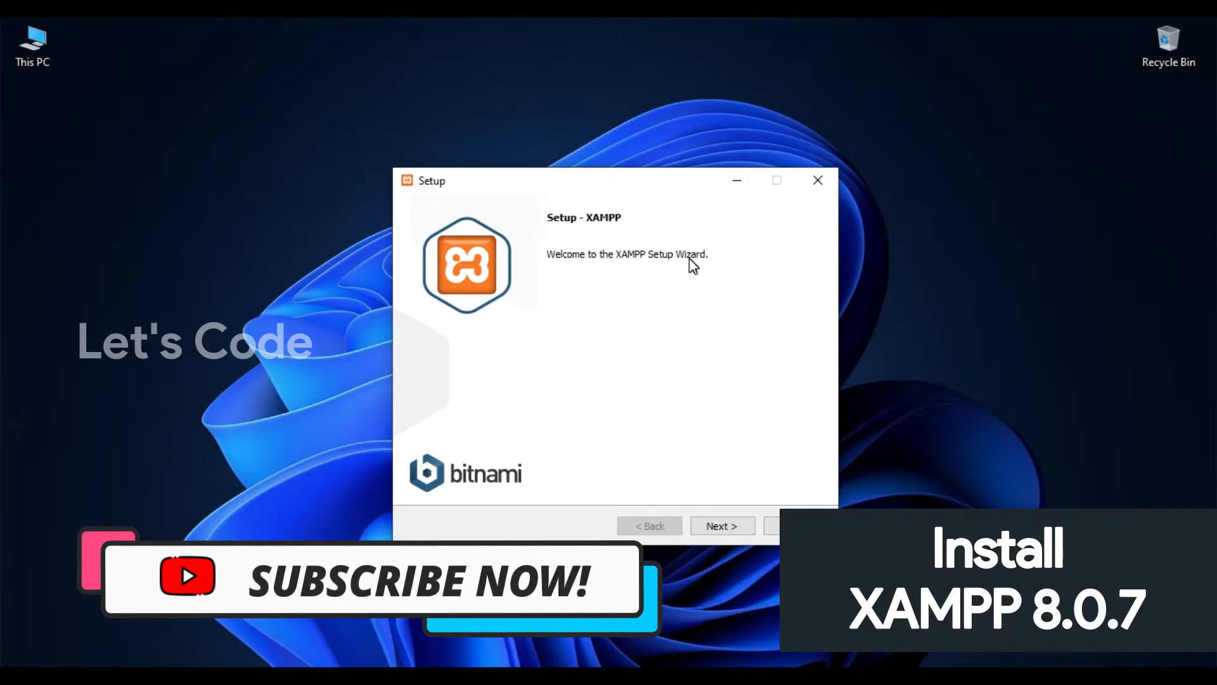
- Configure the XAMPP setup with all components, the folder C:\xampp and English as the language, and continue past the Bitnami page
{"action": "left_click", "coordinate": [725, 527]}
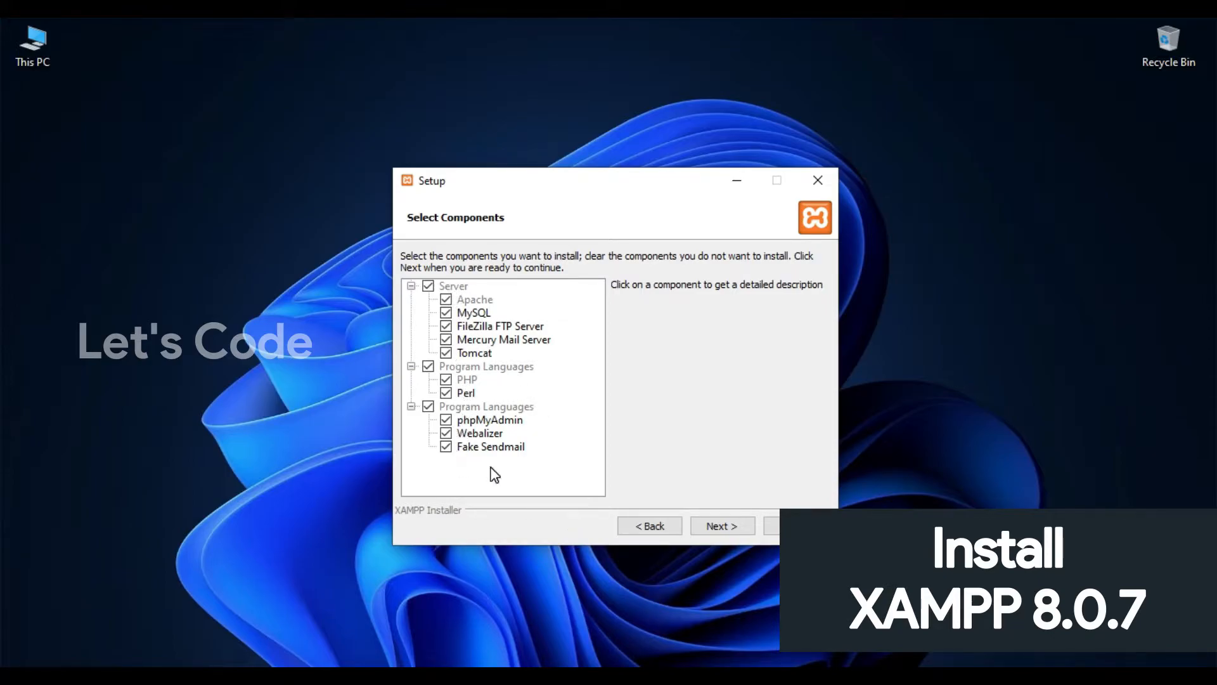
{"action": "left_click", "coordinate": [720, 526]}
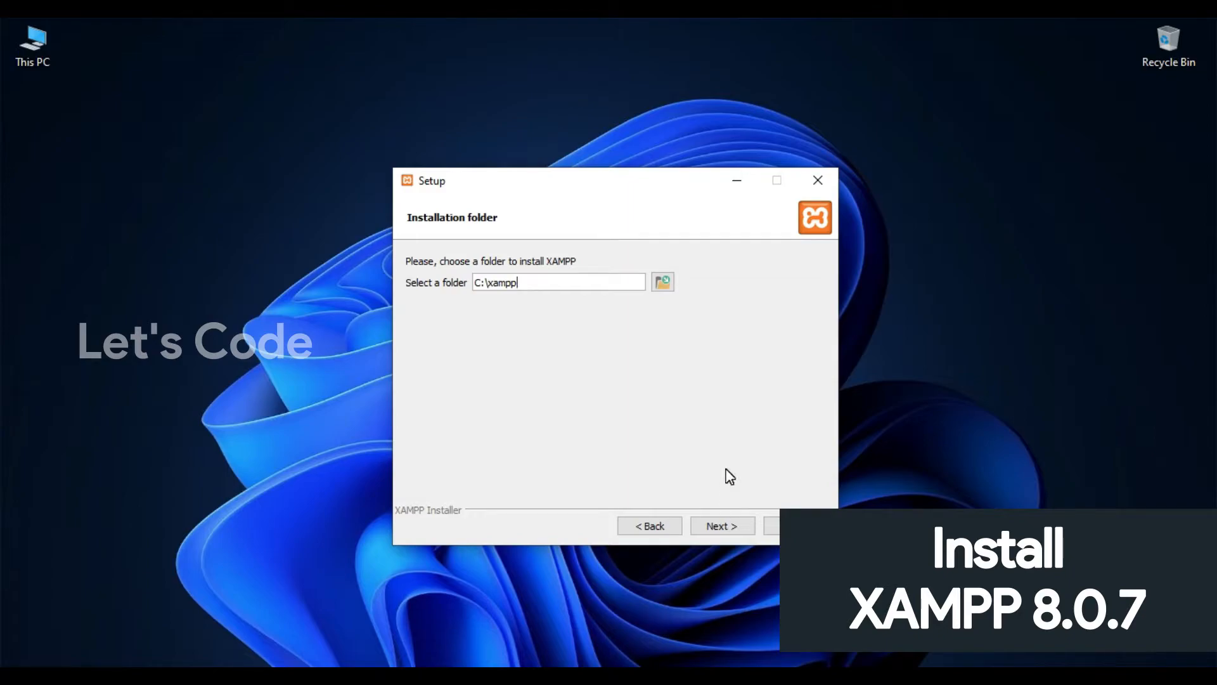
{"action": "left_click", "coordinate": [717, 529]}
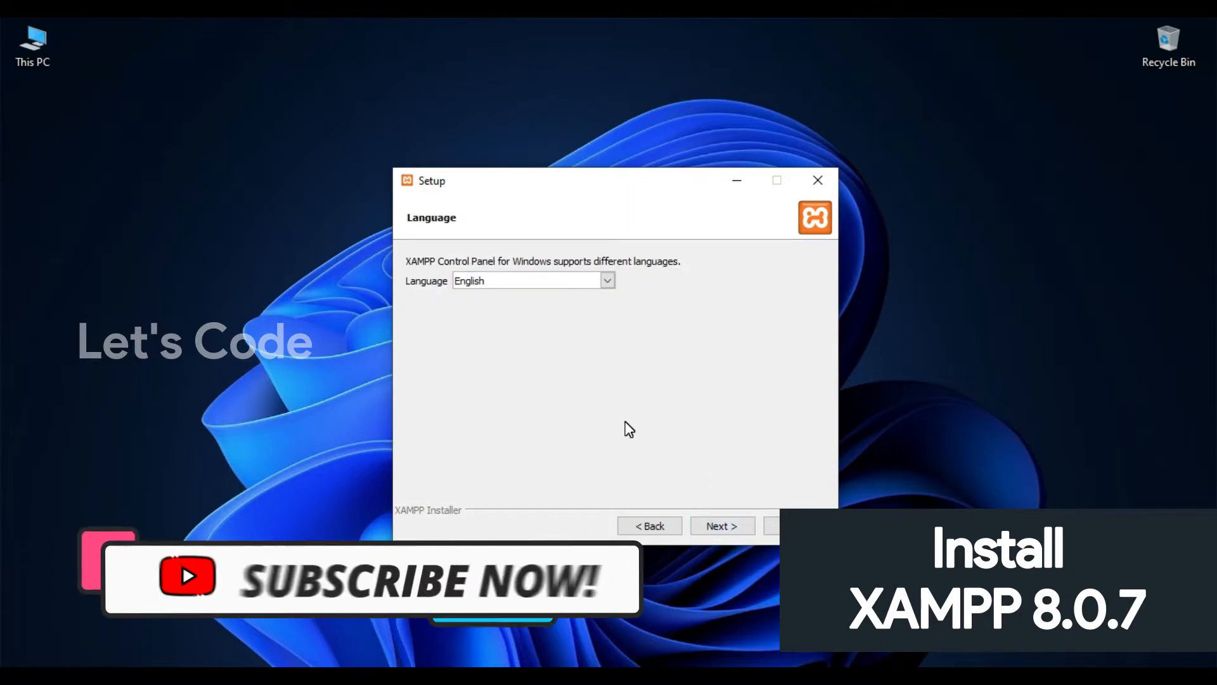
{"action": "left_click", "coordinate": [711, 521]}
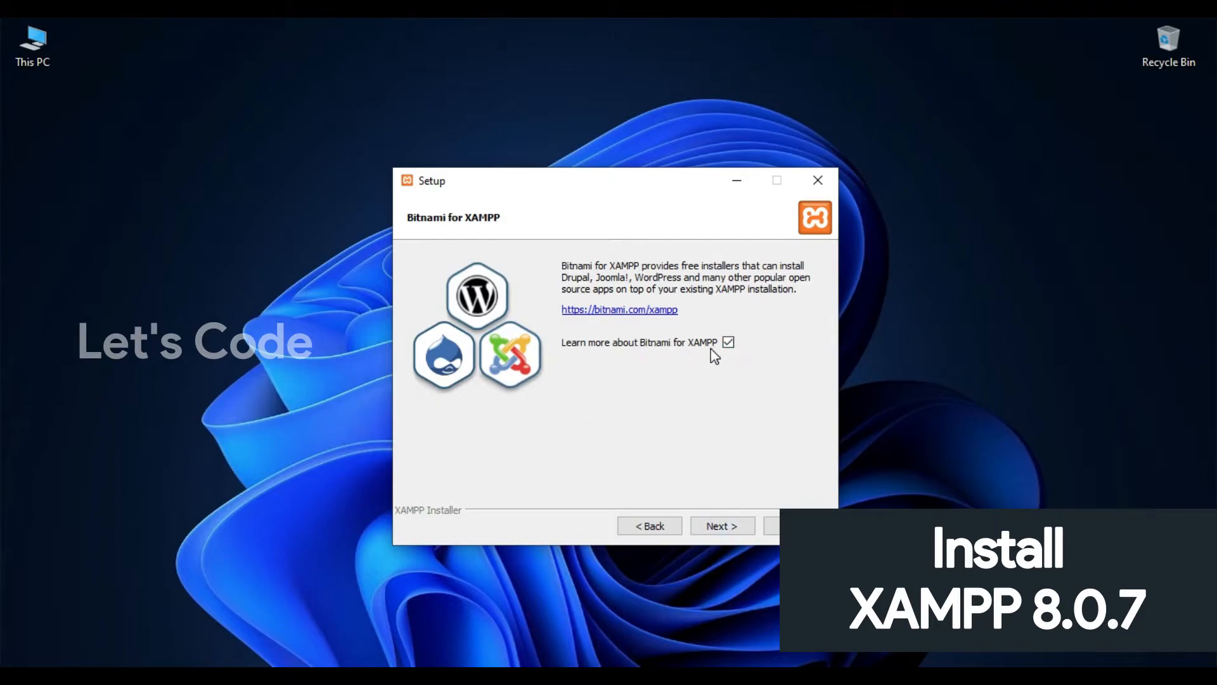
{"action": "left_click", "coordinate": [729, 343]}
{"action": "left_click", "coordinate": [728, 343]}
{"action": "left_click", "coordinate": [723, 525]}
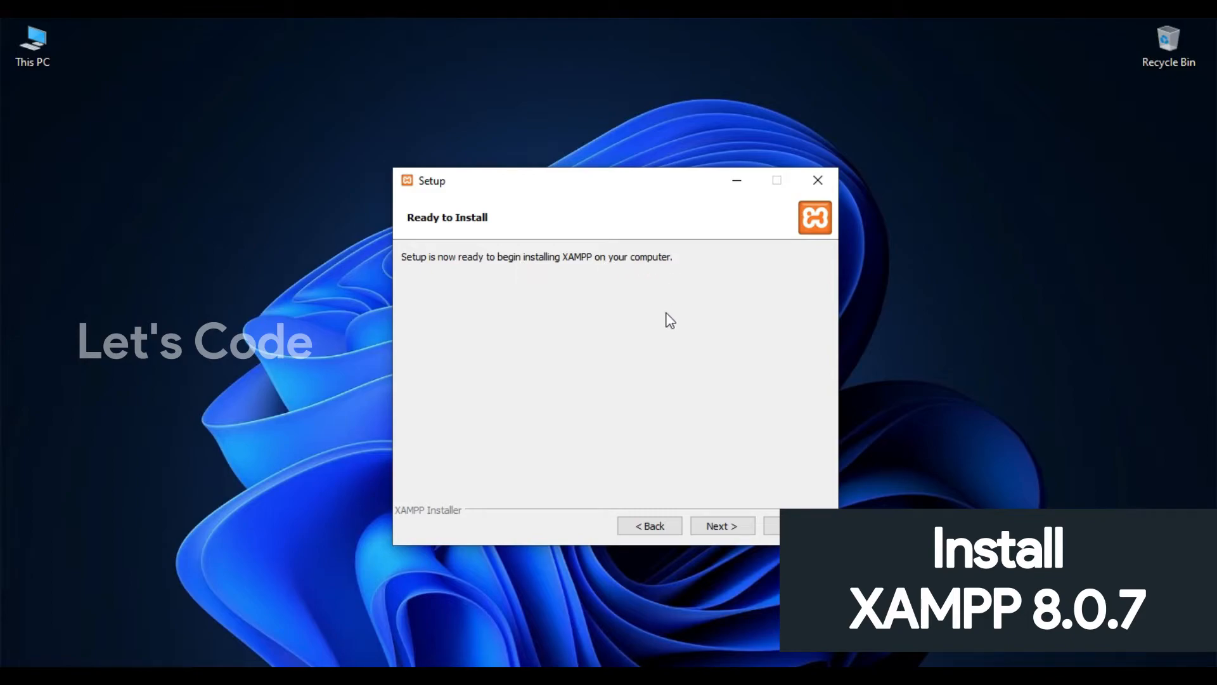
- Install XAMPP with Apache HTTP Server allowed on private networks, and finish setup with the Control Panel set to start
{"action": "left_click", "coordinate": [726, 527]}
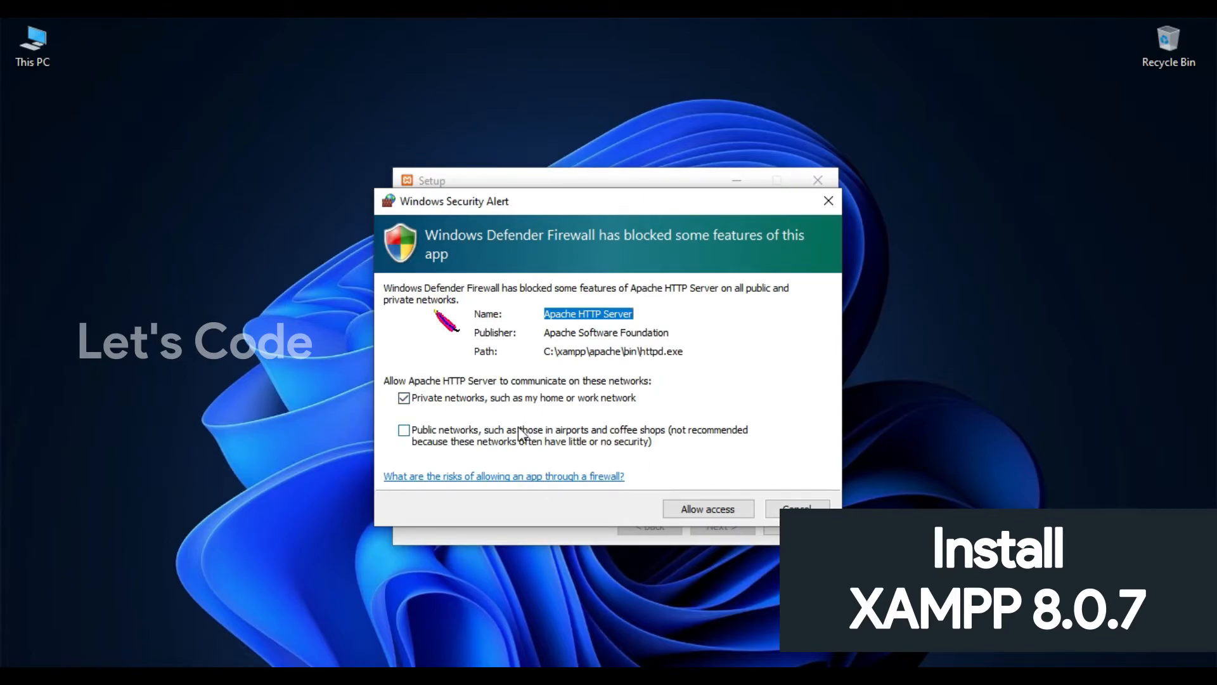
{"action": "left_click", "coordinate": [705, 511]}
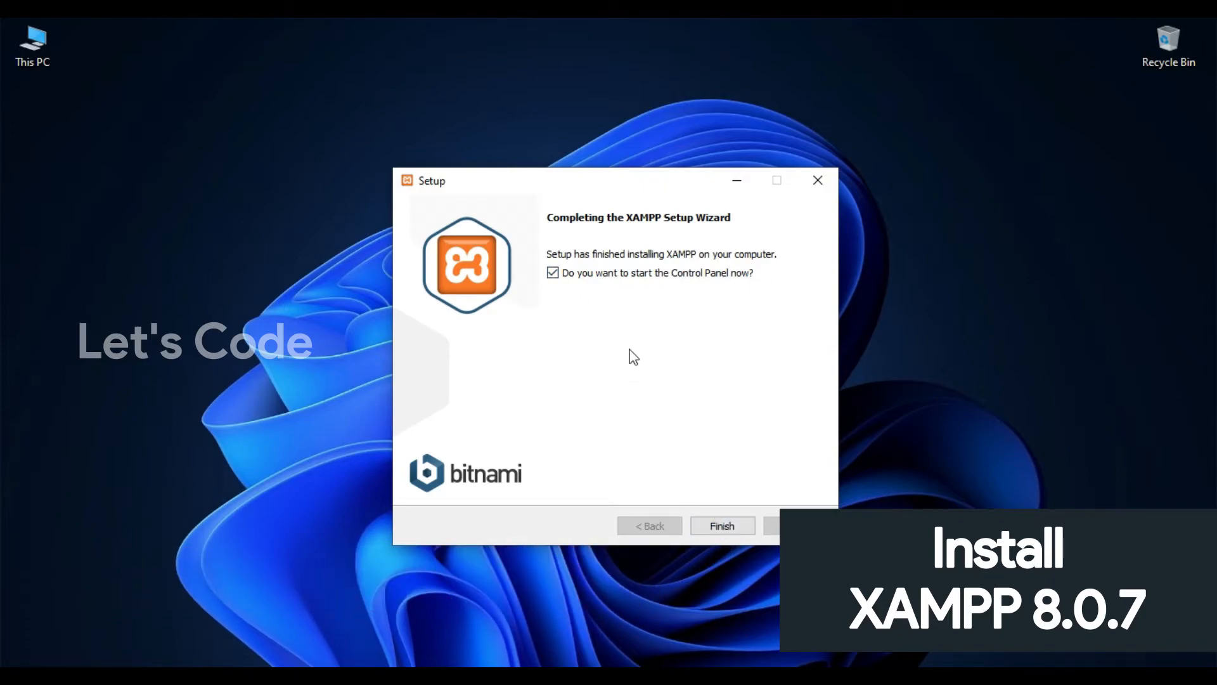
{"action": "left_click", "coordinate": [725, 531]}
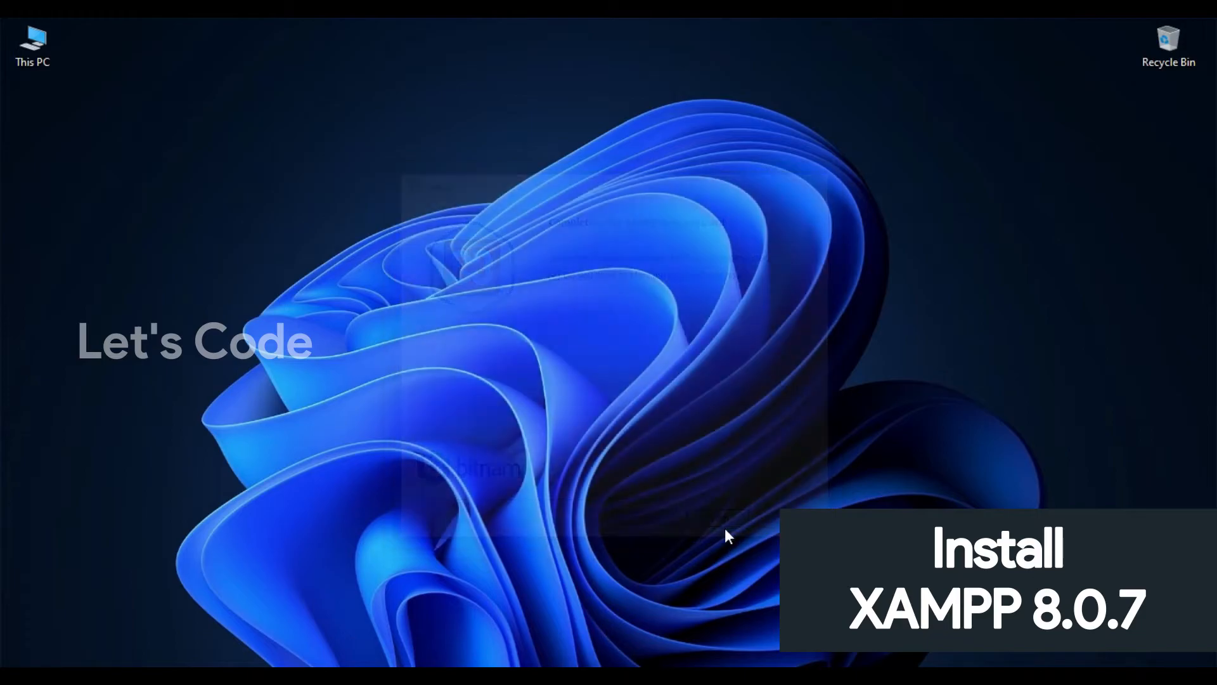
- Start the Apache and MySQL modules in the XAMPP Control Panel, allowing mysqld through the firewall on private networks
{"action": "left_click_drag", "start_coordinate": [343, 44], "coordinate": [606, 133]}
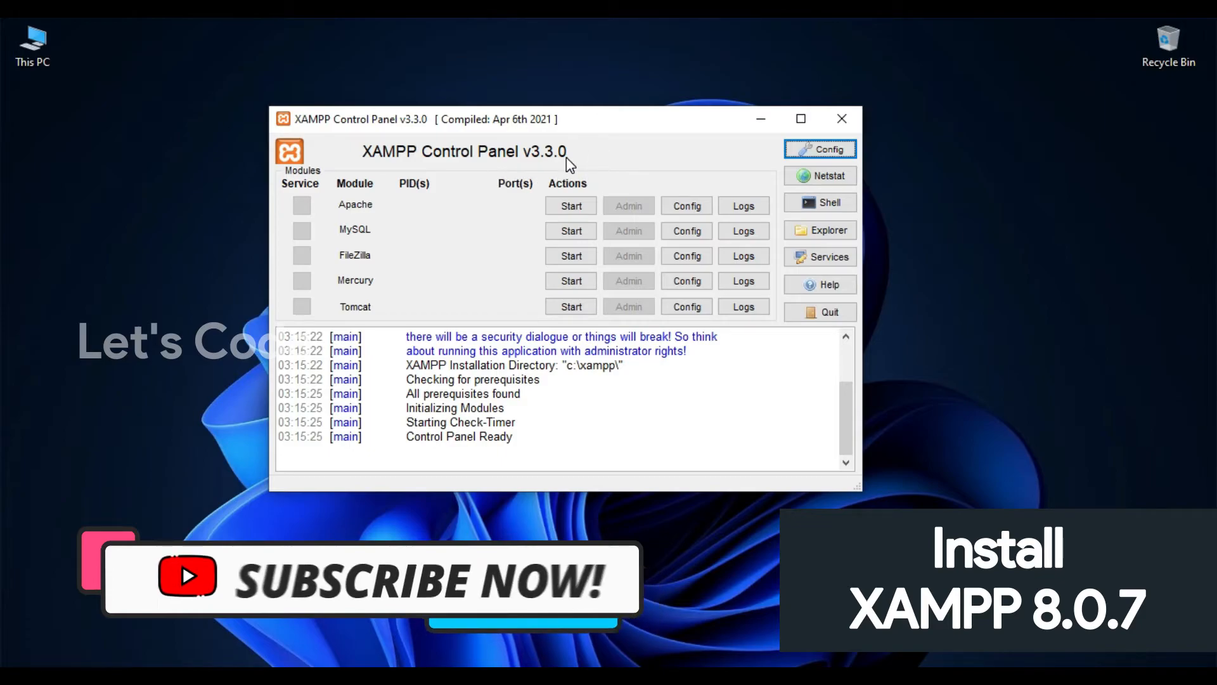
{"action": "left_click_drag", "start_coordinate": [554, 126], "coordinate": [568, 139]}
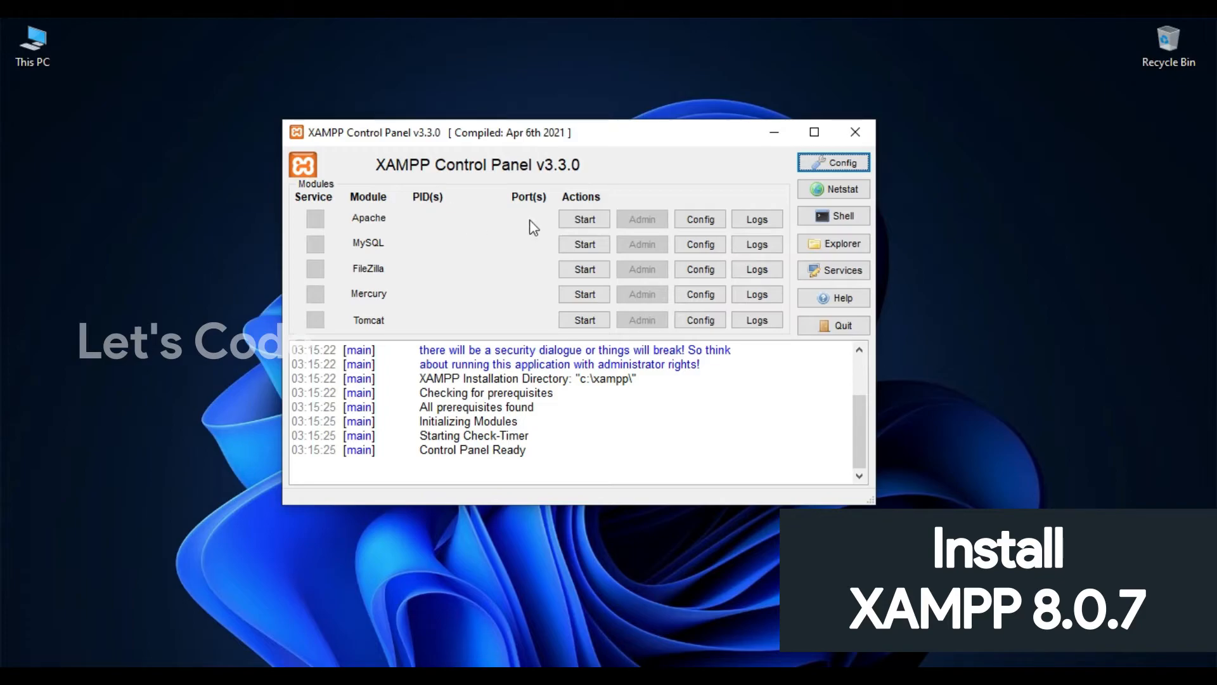
{"action": "left_click", "coordinate": [577, 220]}
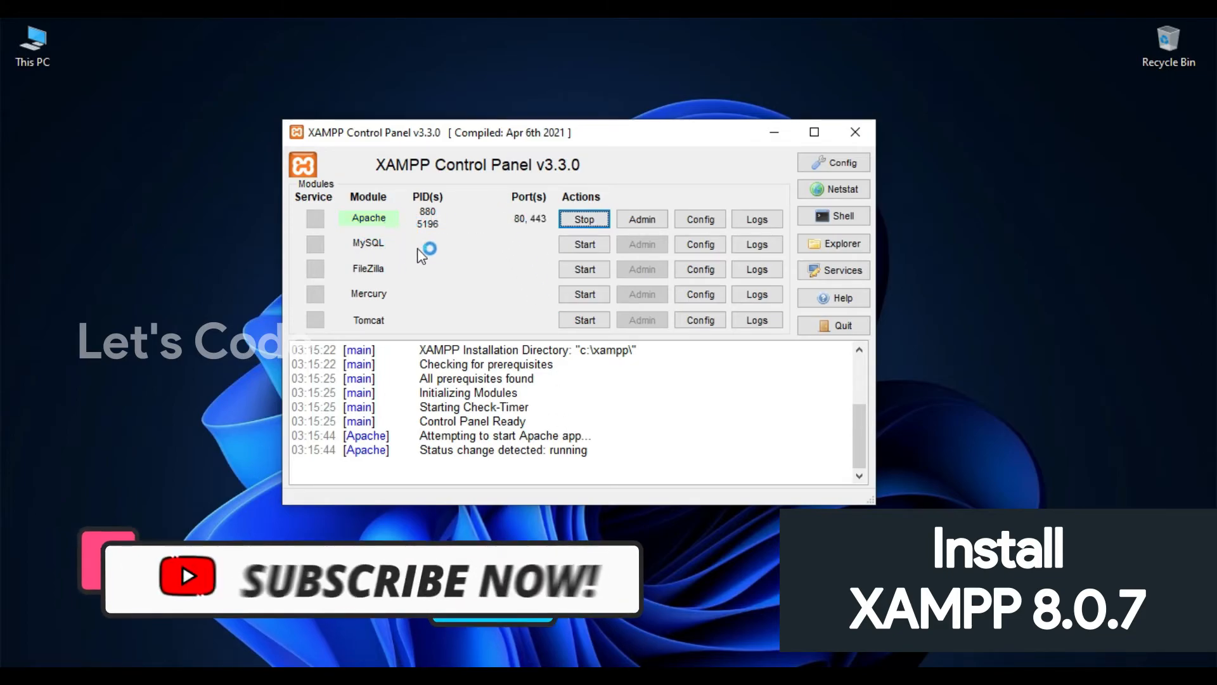
{"action": "left_click", "coordinate": [583, 246]}
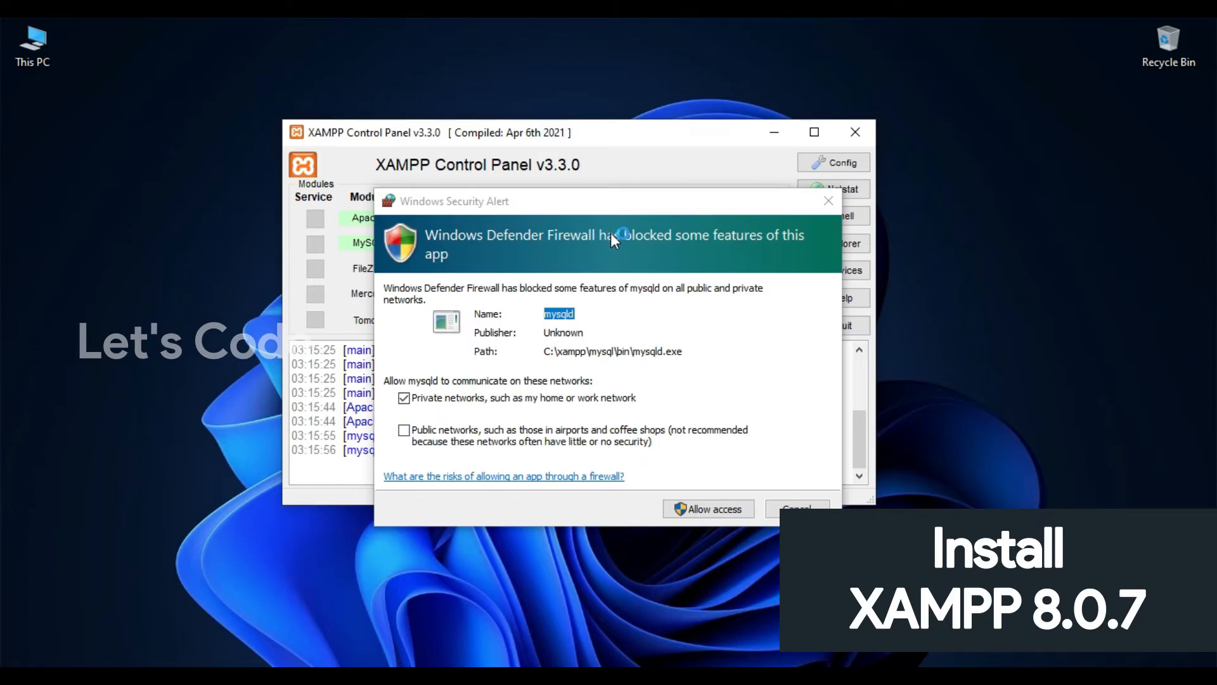
{"action": "left_click_drag", "start_coordinate": [609, 208], "coordinate": [606, 177]}
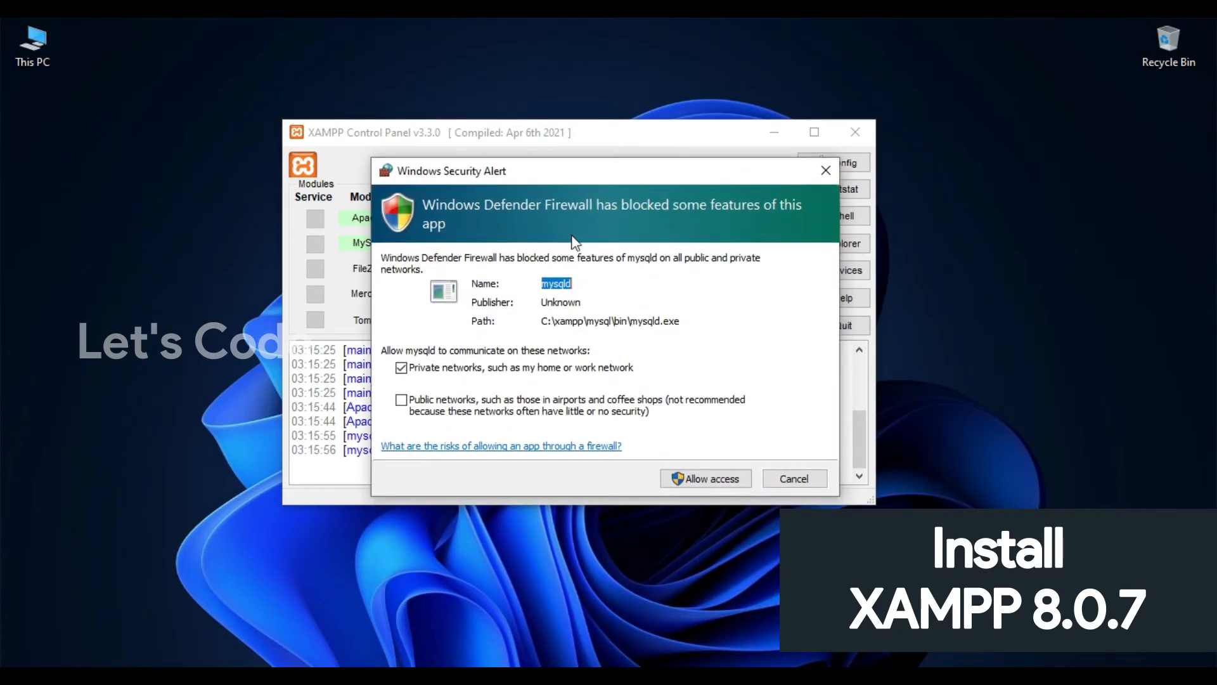
{"action": "left_click", "coordinate": [685, 477]}
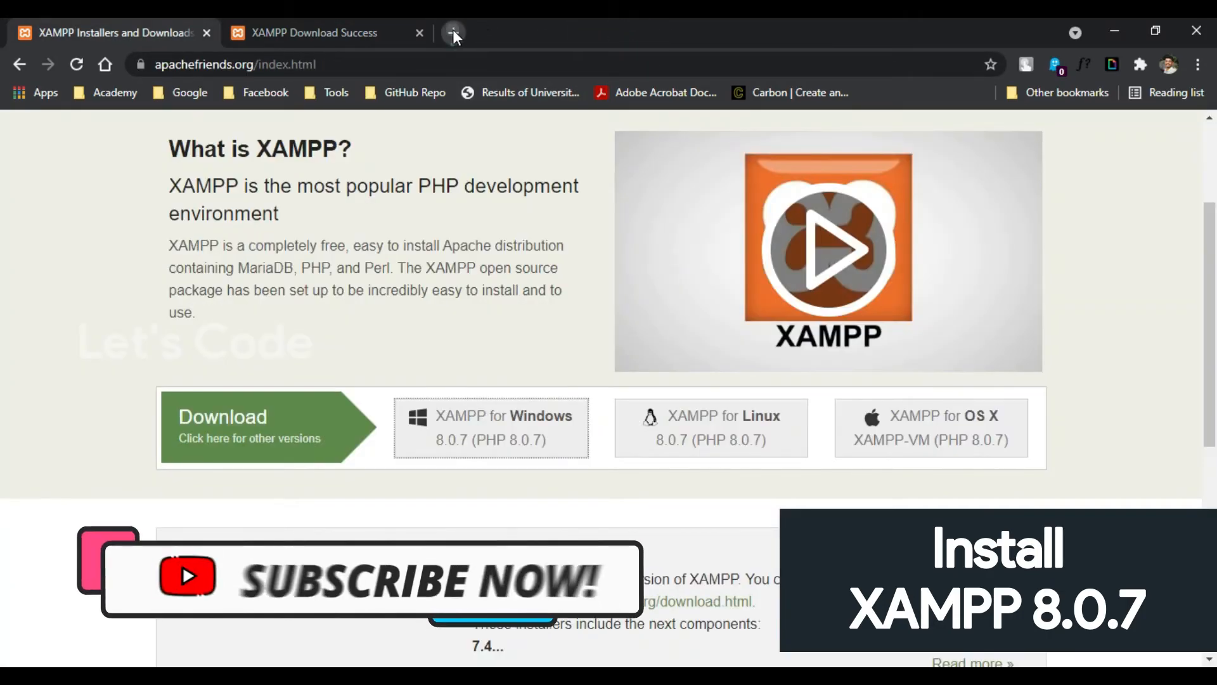
- Switch to Chrome and open localhost in a new tab to check the XAMPP dashboard
{"action": "left_click", "coordinate": [453, 32]}
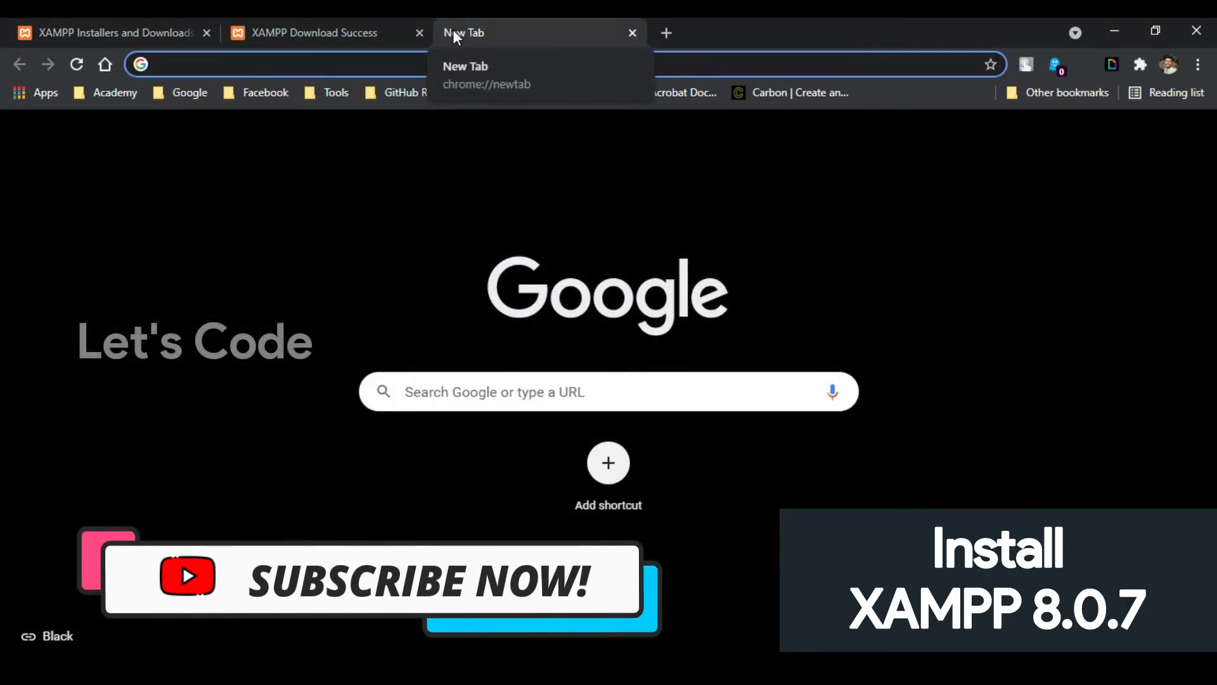
{"action": "type", "text": "lo"}
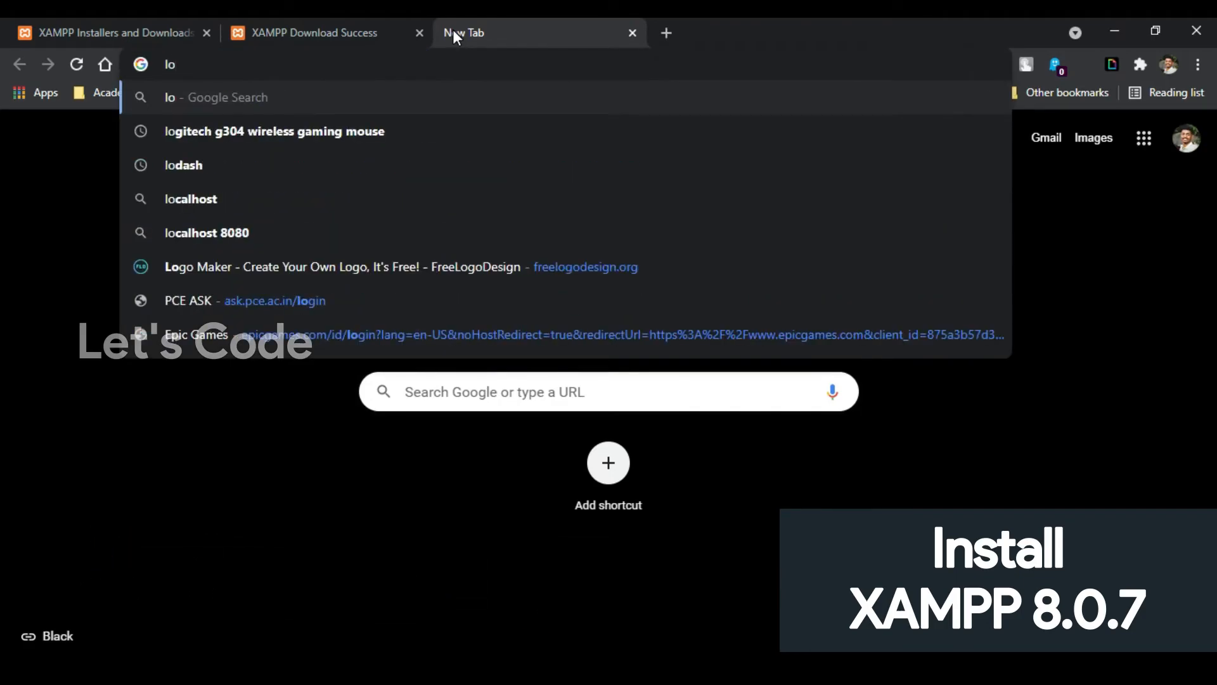
{"action": "type", "text": "cahost"}
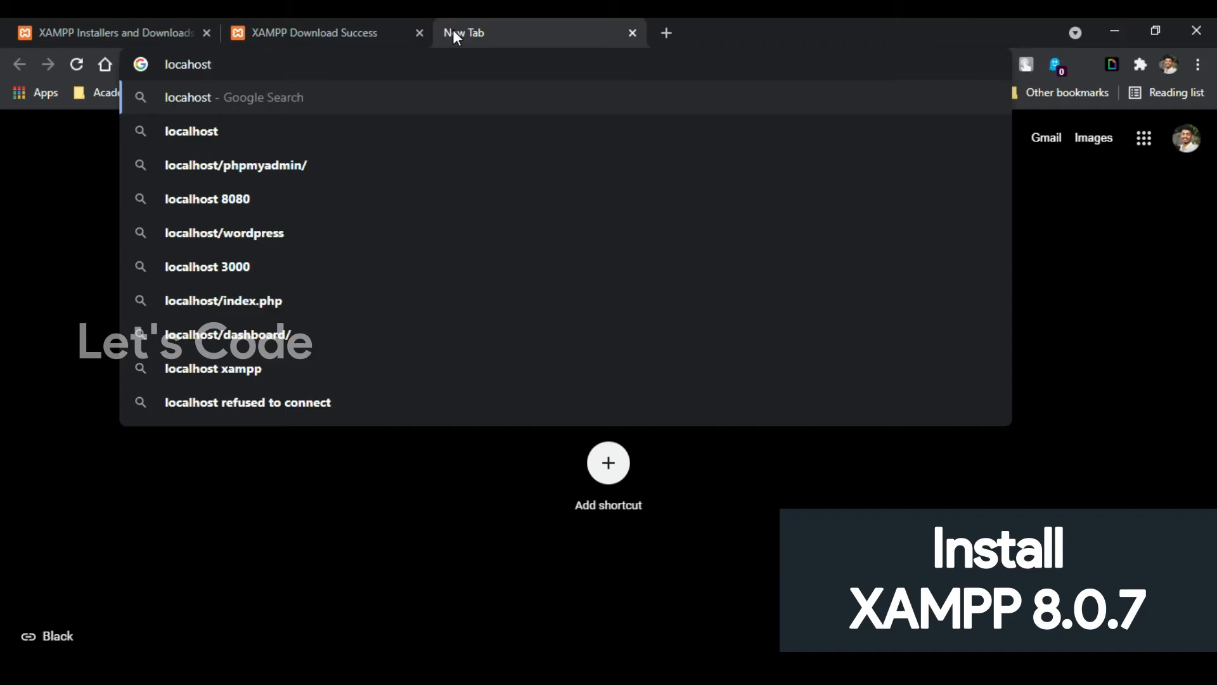
{"action": "key", "text": "Return"}
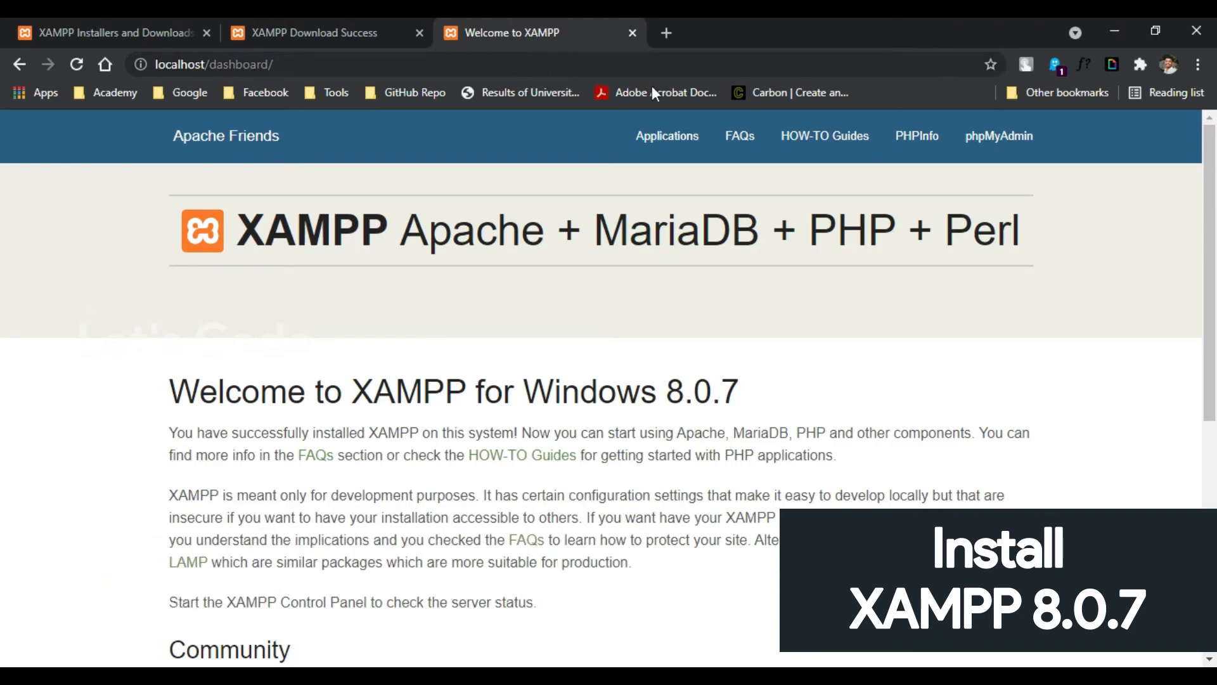
- Open phpMyAdmin from the XAMPP dashboard's links, and return to the dashboard page
{"action": "left_click", "coordinate": [996, 141]}
{"action": "left_click", "coordinate": [784, 24]}
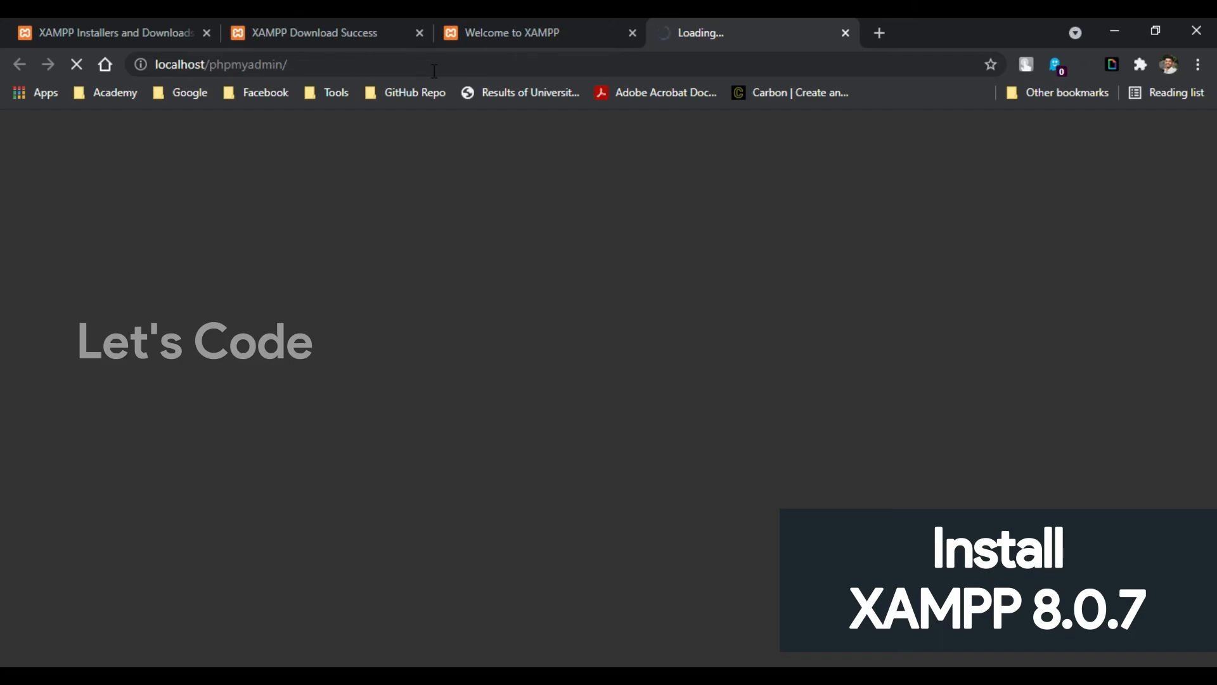
{"action": "left_click", "coordinate": [534, 22]}
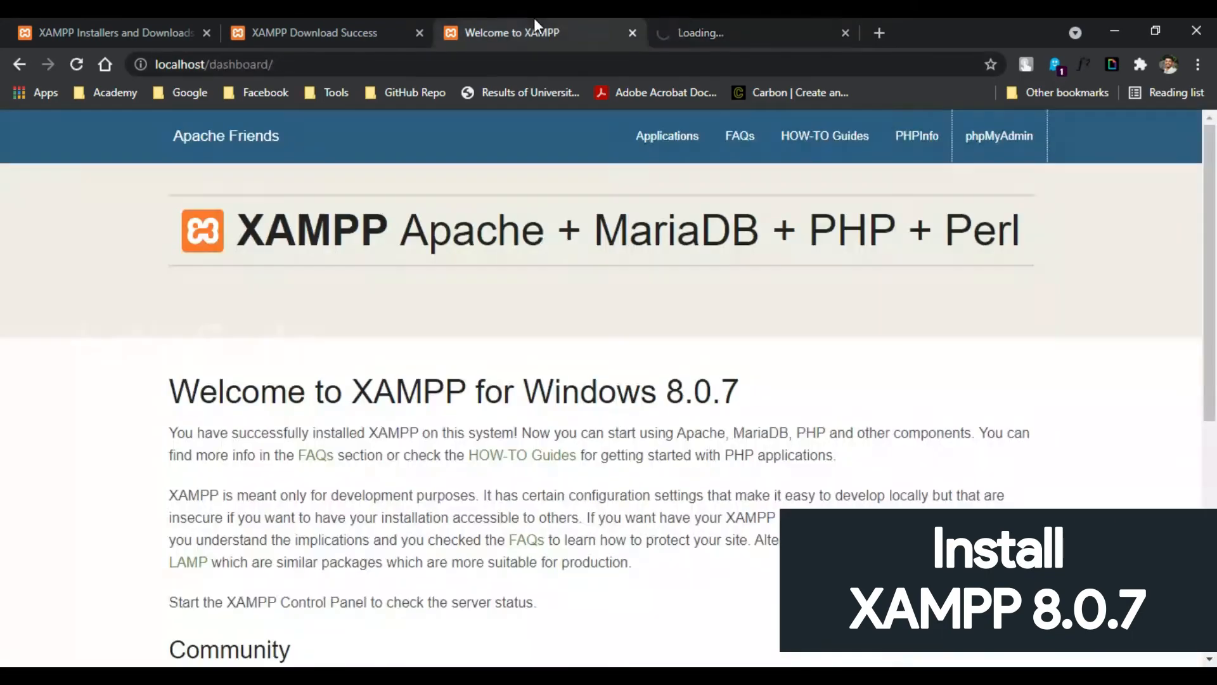
- Load localhost/phpmyadmin directly in the dashboard's tab, and minimize the browser to return to the XAMPP Control Panel
{"action": "double_click", "coordinate": [237, 66]}
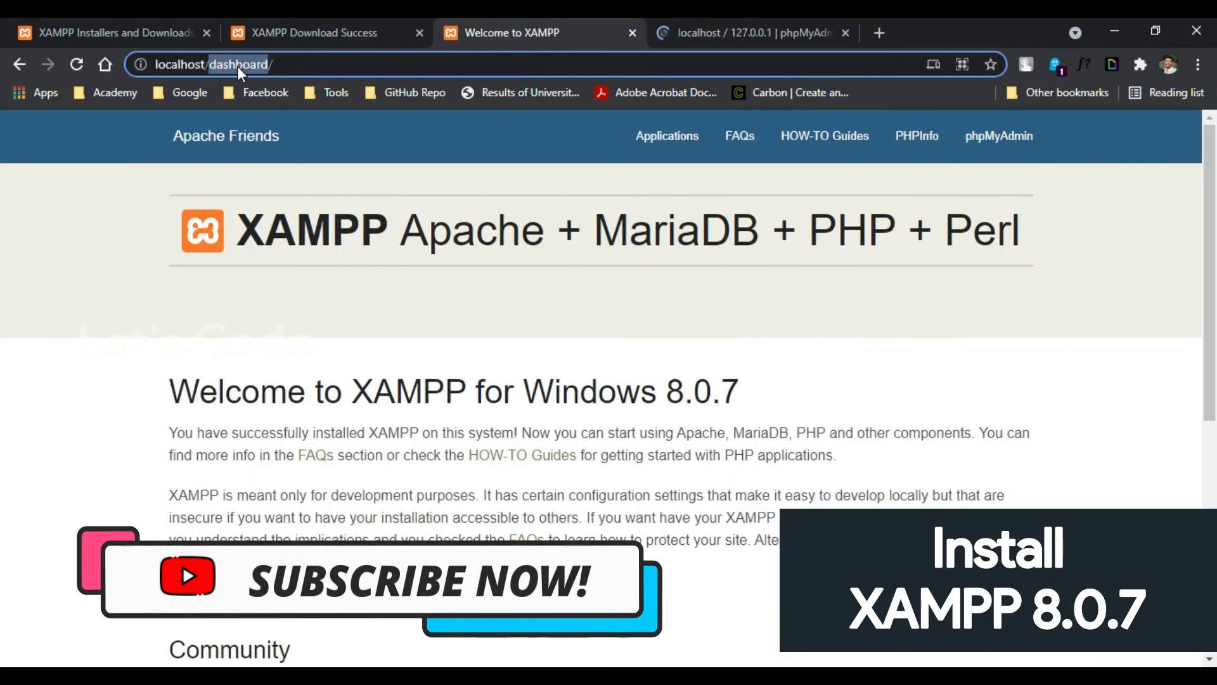
{"action": "type", "text": "phpmyadm"}
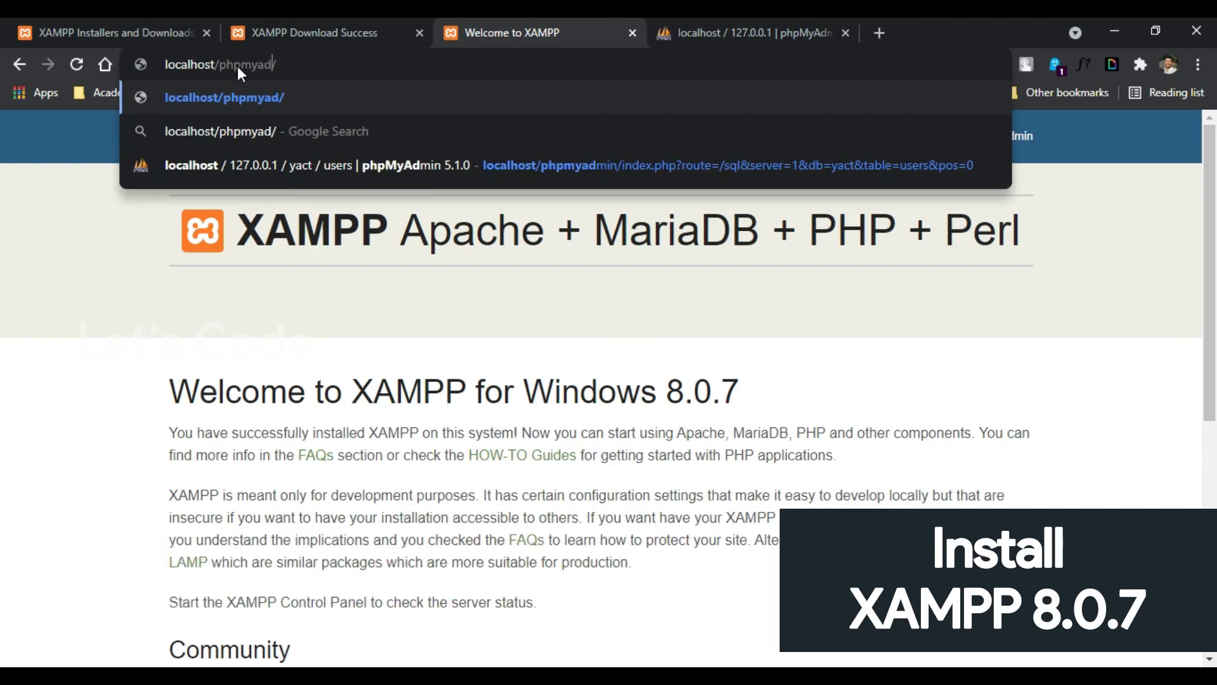
{"action": "type", "text": "in"}
{"action": "key", "text": "Return"}
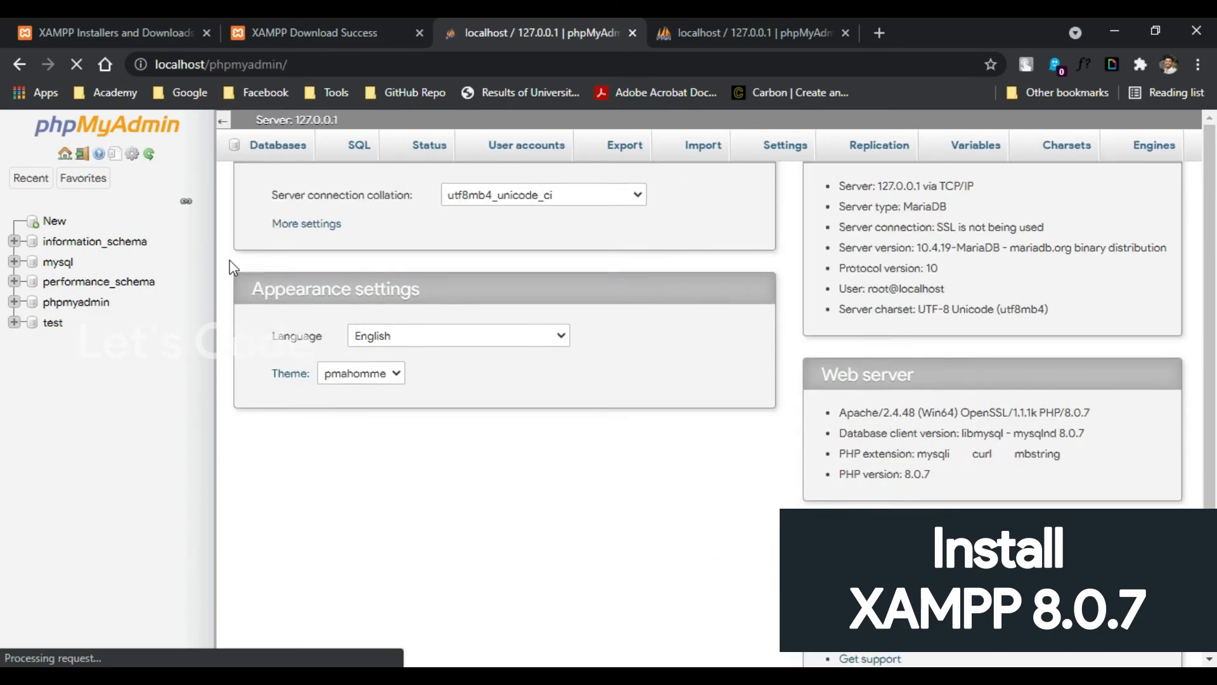
{"action": "left_click", "coordinate": [1109, 26]}
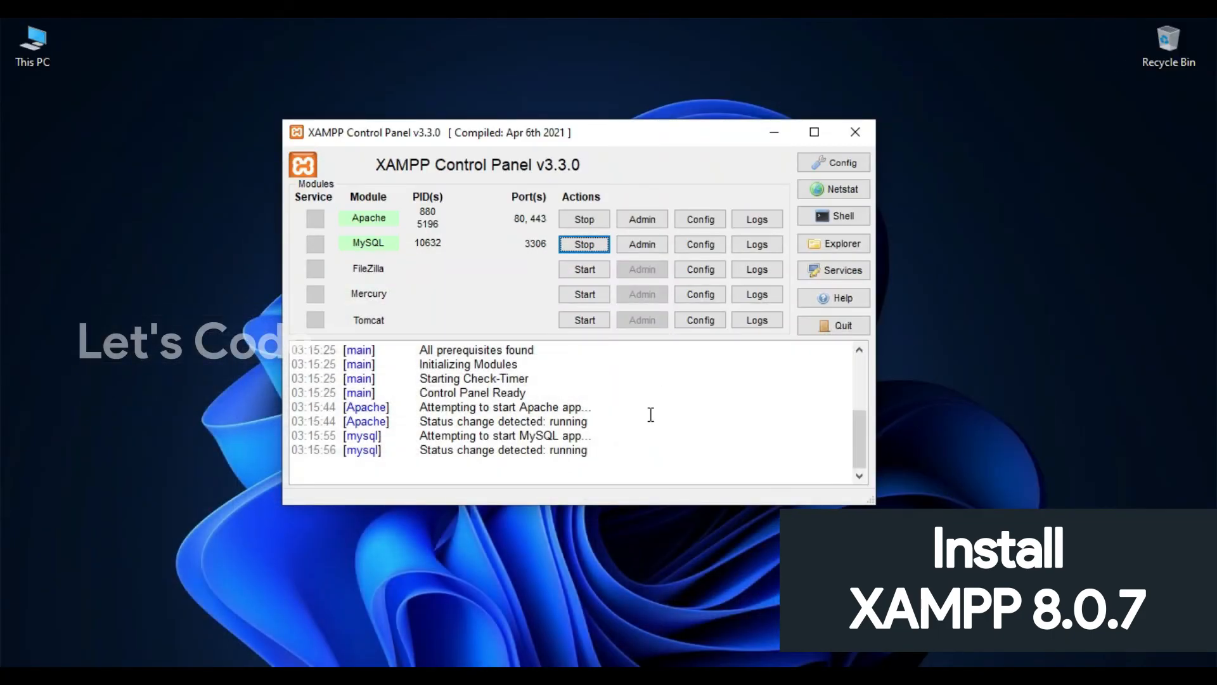